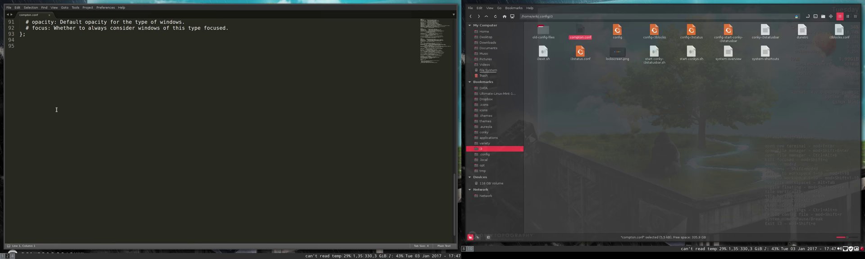
scroll(57, 109, "up", 2)
scroll(41, 101, "up", 2)
scroll(40, 102, "up", 3)
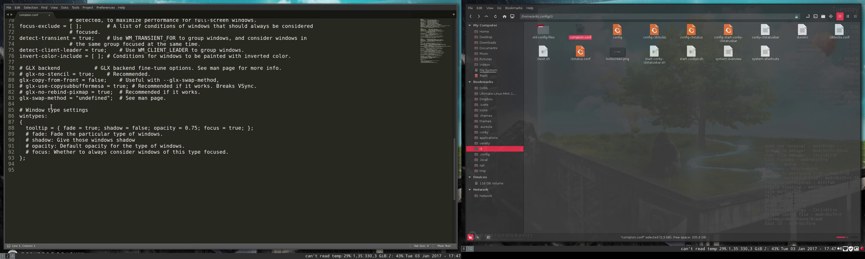
scroll(67, 115, "up", 4)
triple_click(20, 106)
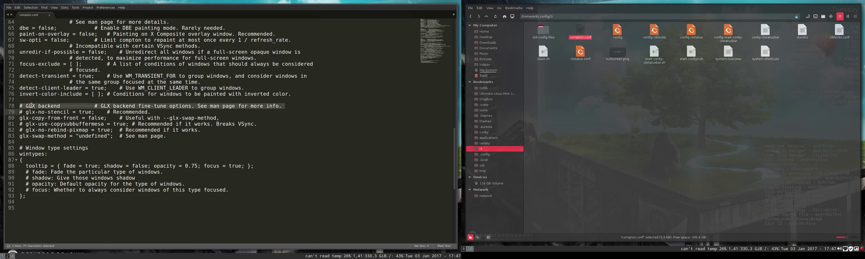